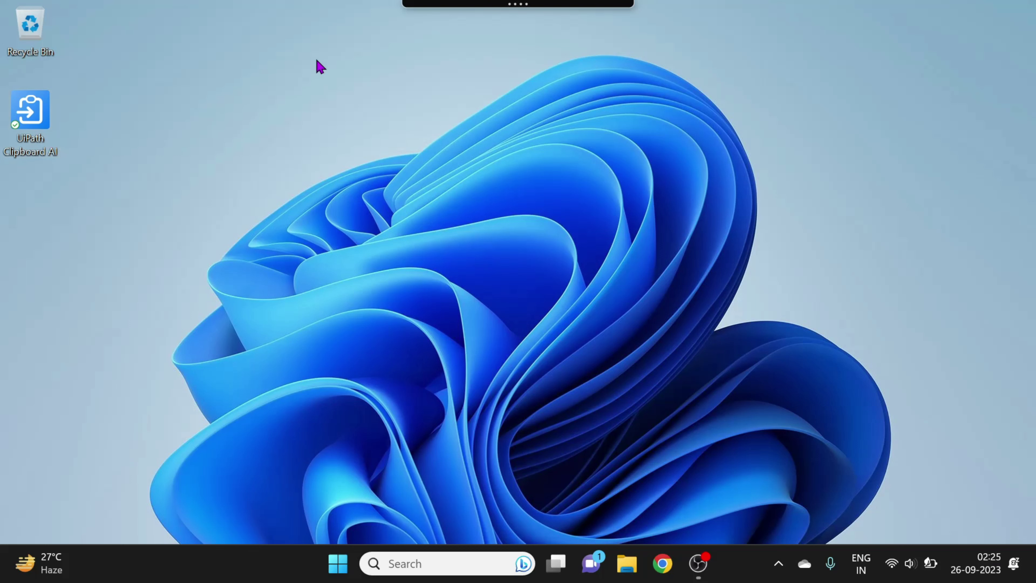
# Step: Examine the additional option for copying a window and the account's user and license details, and close the settings
pyautogui.moveTo(492, 10)
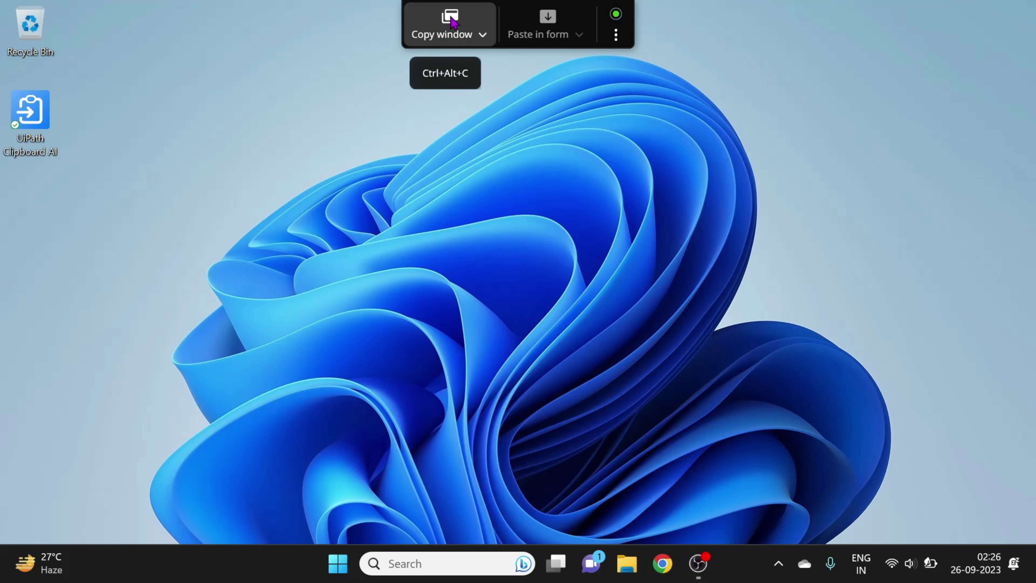
pyautogui.click(484, 36)
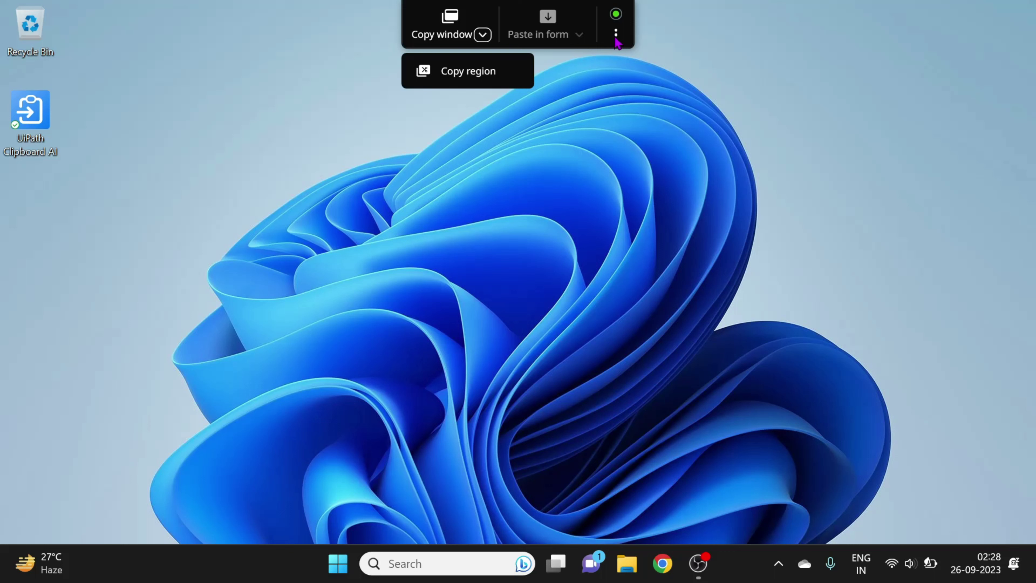
pyautogui.click(616, 16)
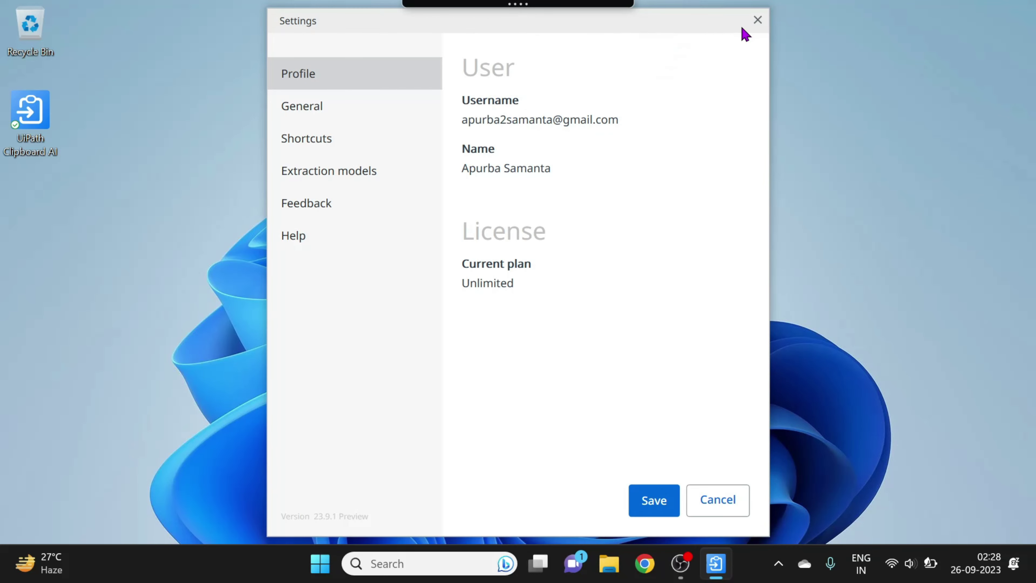
pyautogui.click(758, 20)
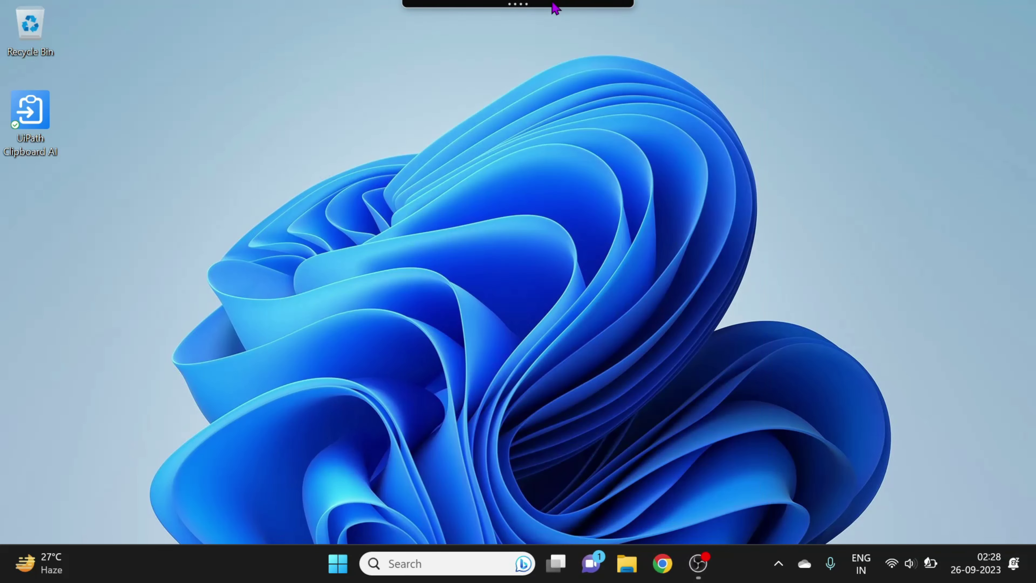
# Step: Examine the Clipboard AI profile, general preferences and keyboard shortcut settings
pyautogui.moveTo(501, 8)
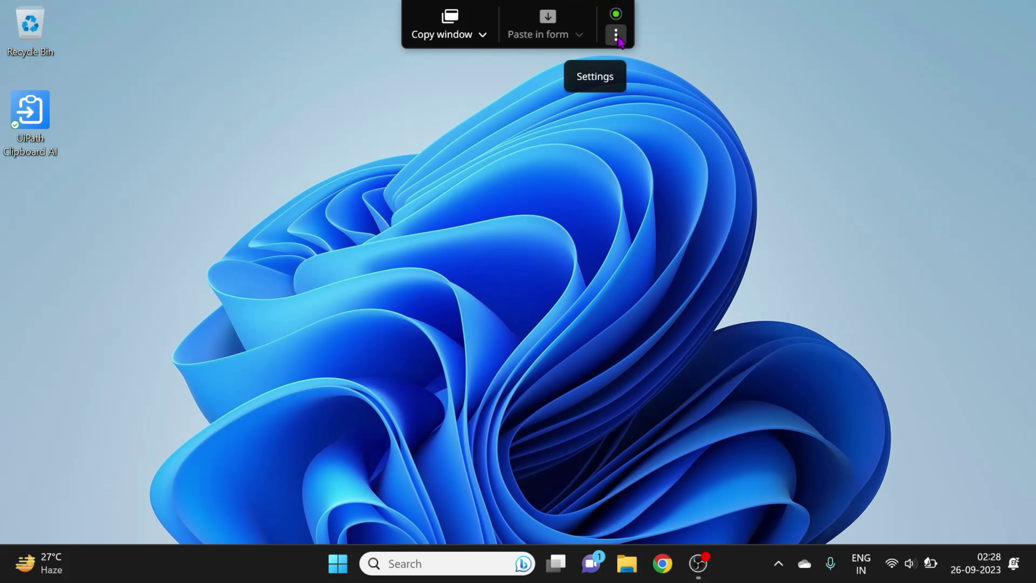
pyautogui.click(616, 35)
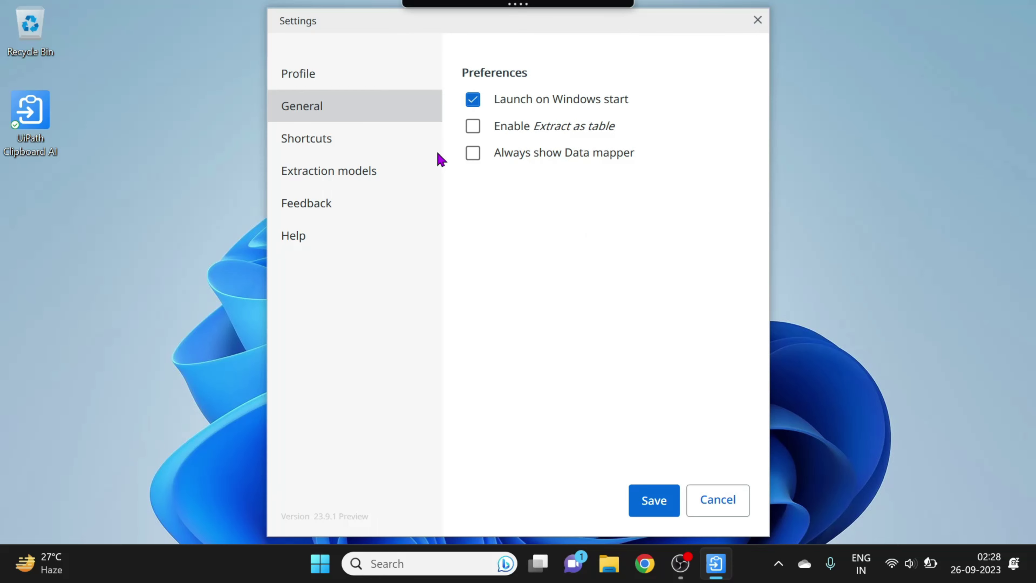
pyautogui.click(335, 74)
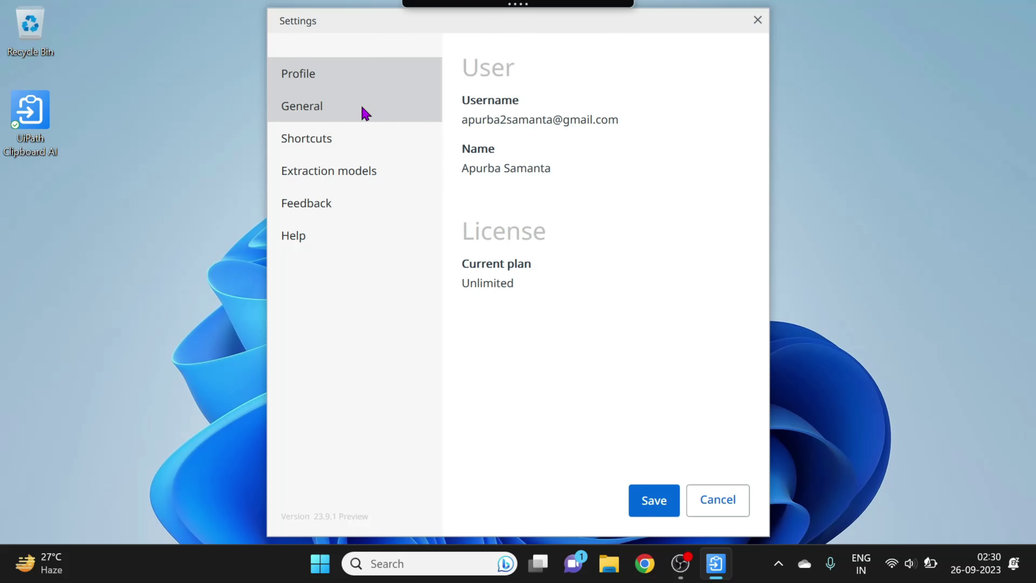
pyautogui.click(365, 113)
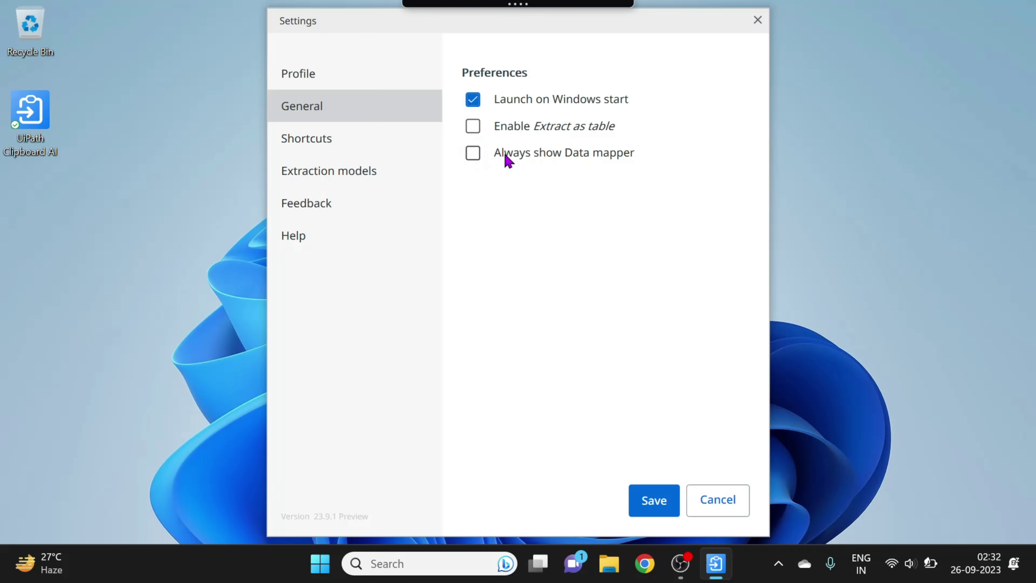
pyautogui.moveTo(507, 160)
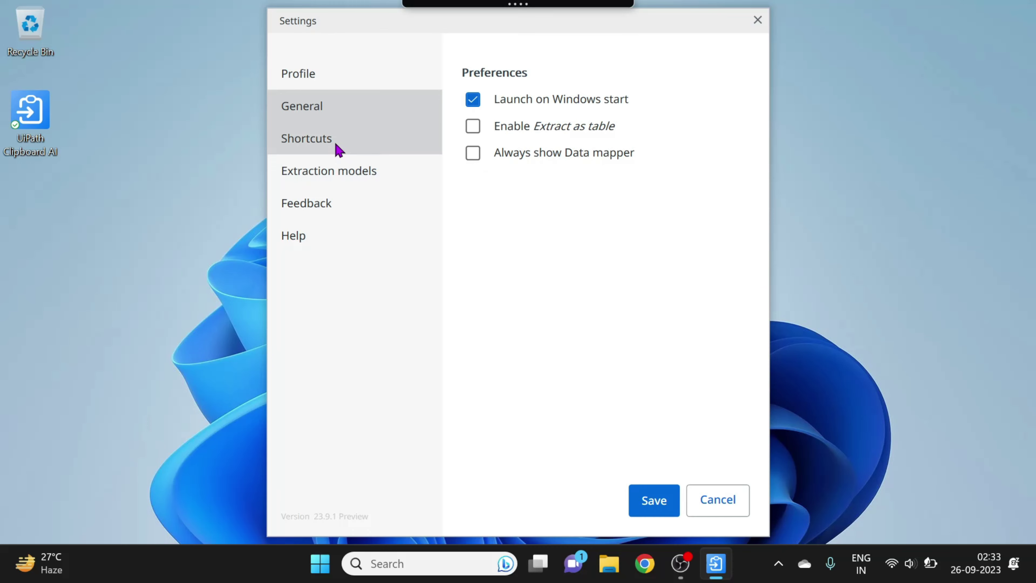
pyautogui.click(339, 151)
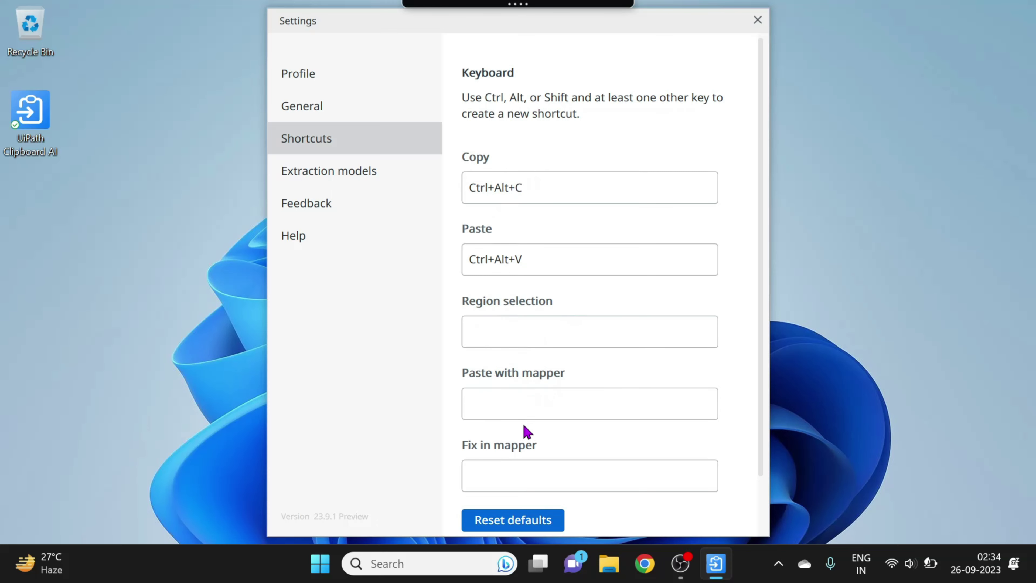
pyautogui.scroll(-2, 526, 431)
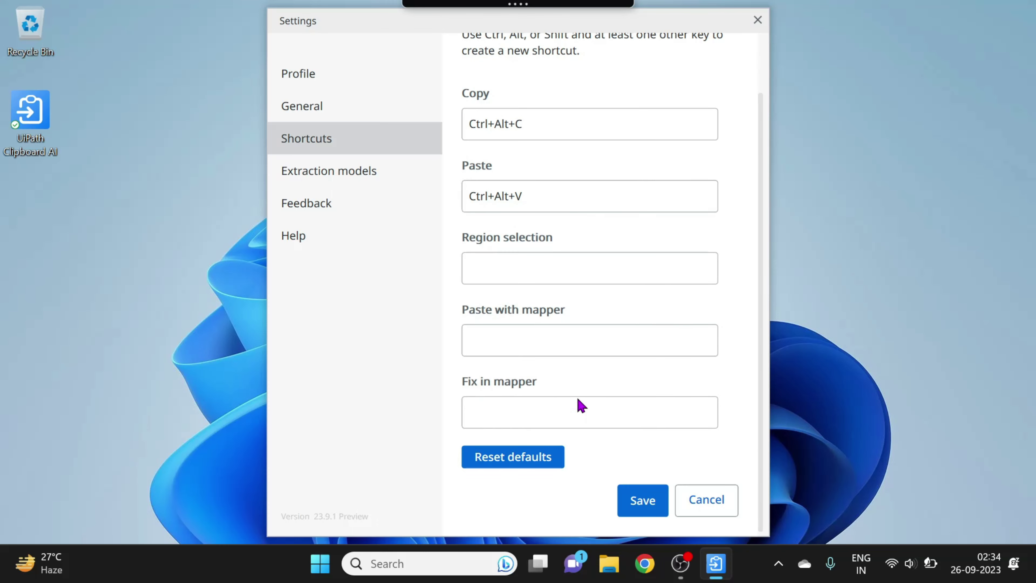
pyautogui.scroll(2, 578, 405)
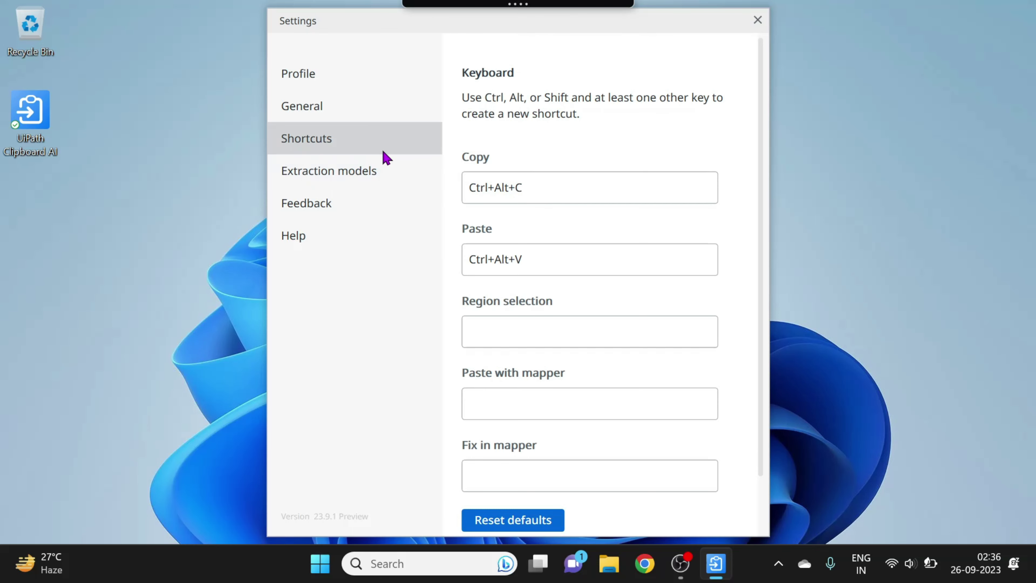
# Step: Add a blank extraction model entry and examine its Type options and its Name, URL and API Key fields
pyautogui.click(377, 183)
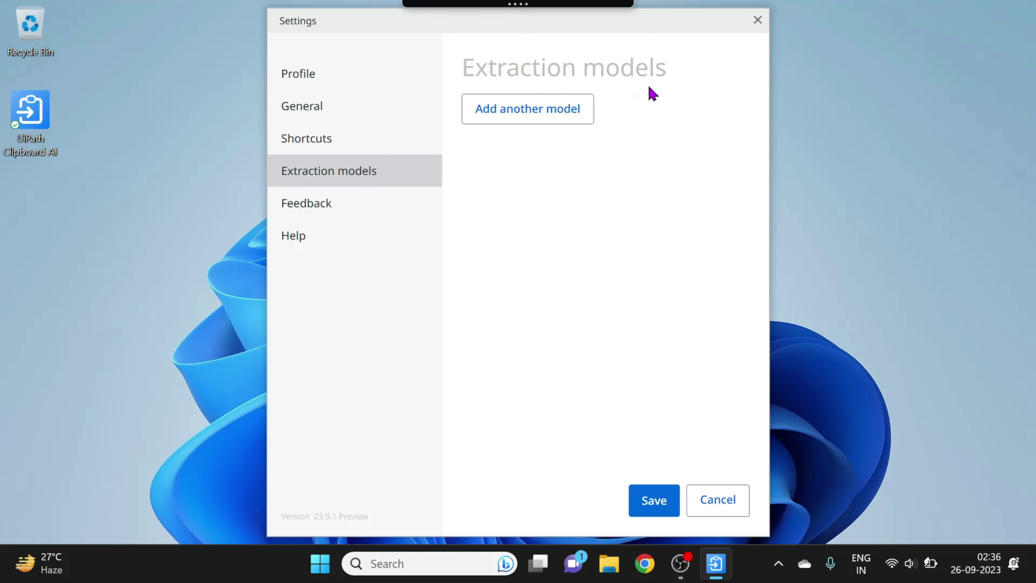
pyautogui.click(539, 125)
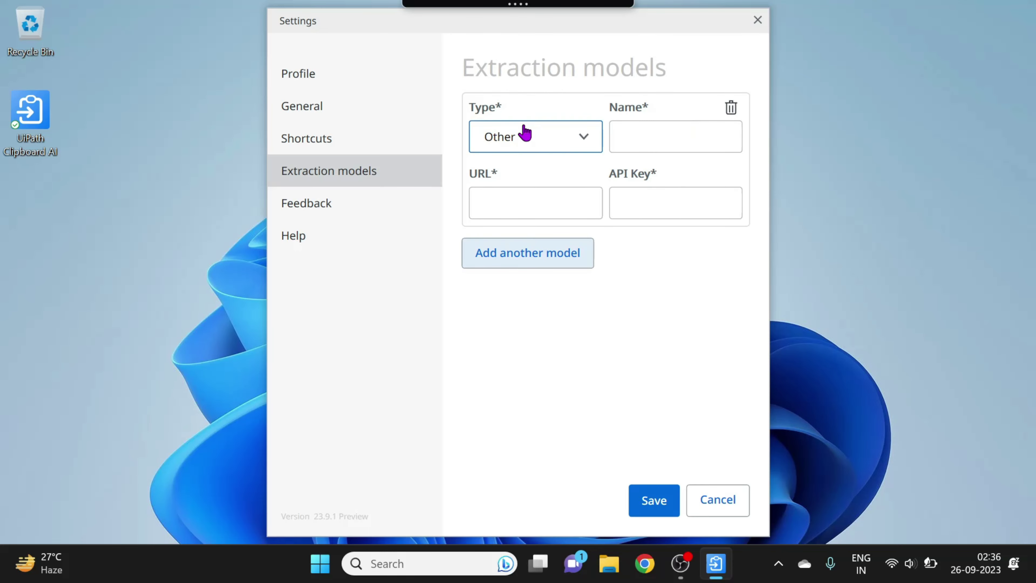
pyautogui.click(585, 143)
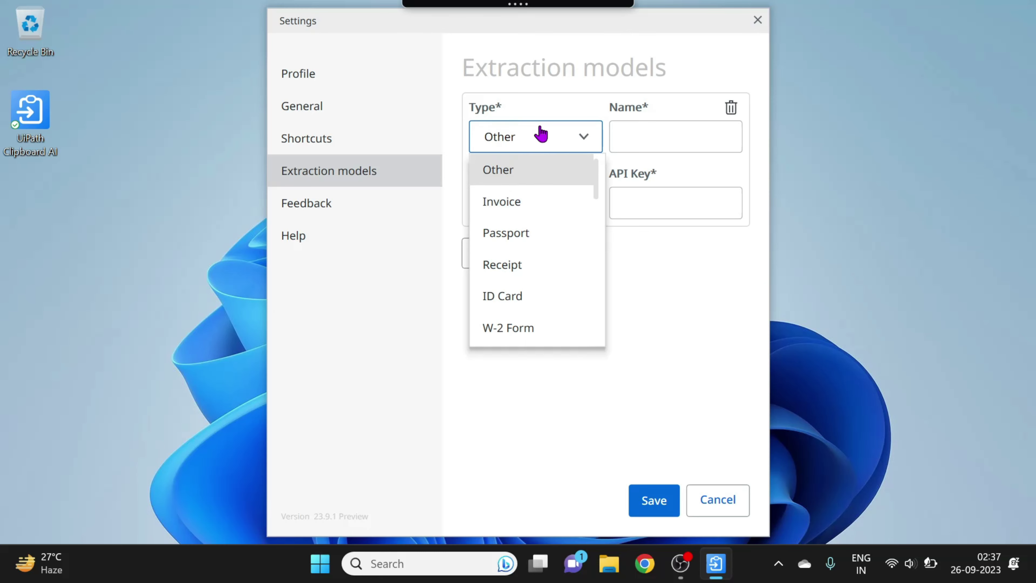
pyautogui.click(669, 109)
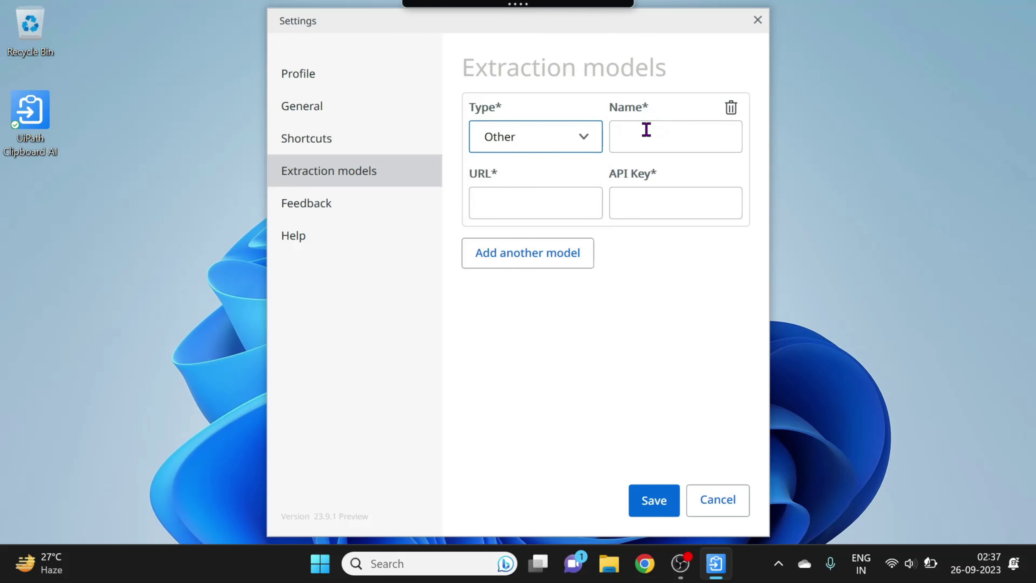
pyautogui.click(644, 133)
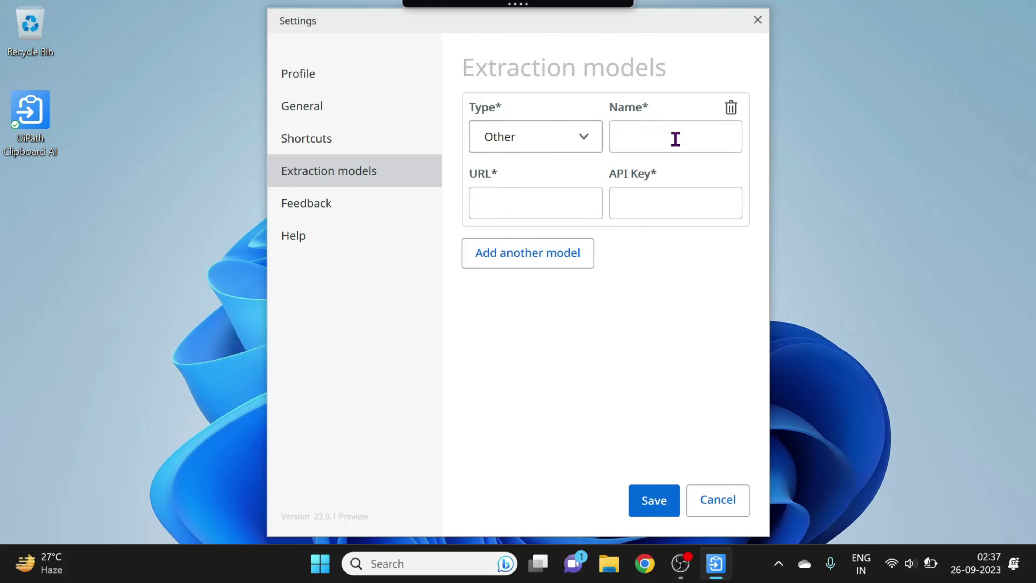
pyautogui.click(534, 202)
pyautogui.click(649, 204)
# Step: Examine the experience rating and comment box in the Feedback settings
pyautogui.click(334, 206)
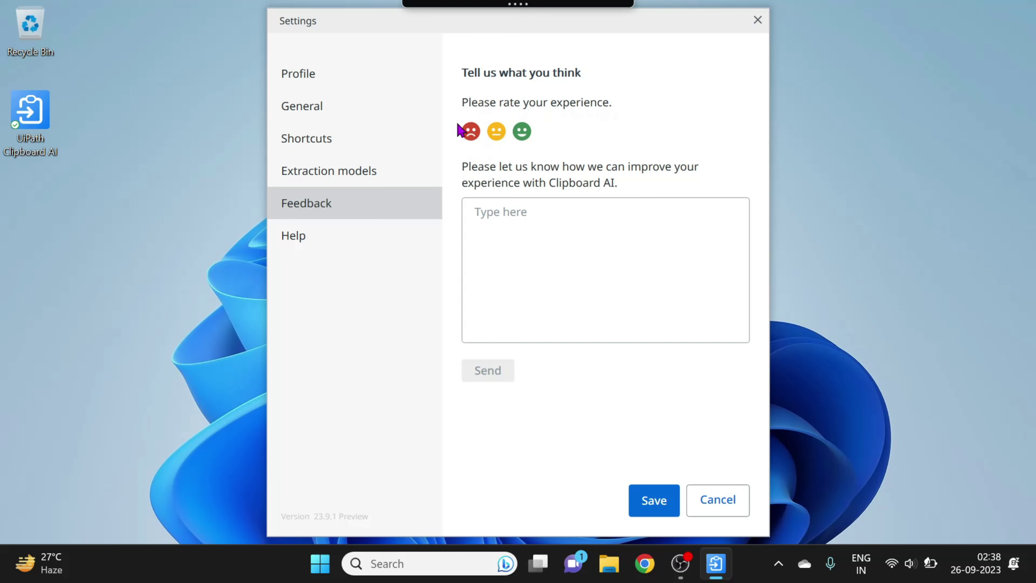
pyautogui.click(464, 139)
pyautogui.click(524, 217)
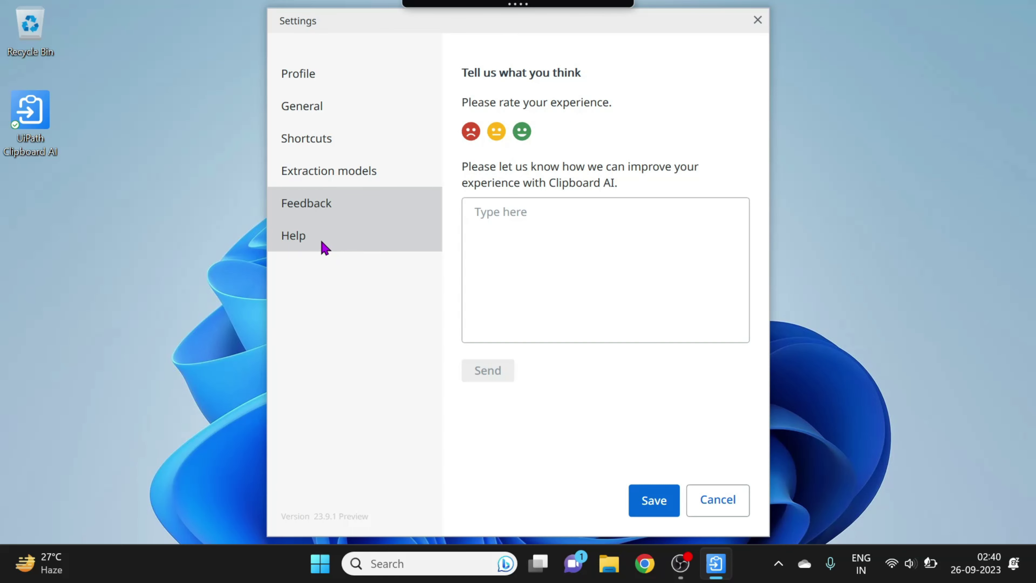
# Step: Restart the Clipboard AI tutorial from Help and start the tour with the source and destination examples
pyautogui.click(325, 248)
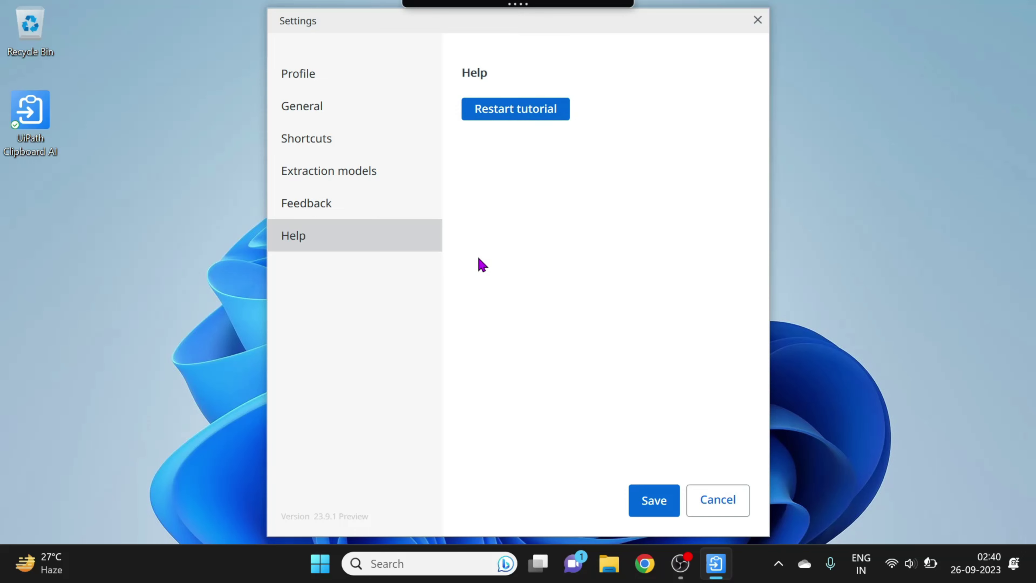
pyautogui.click(517, 115)
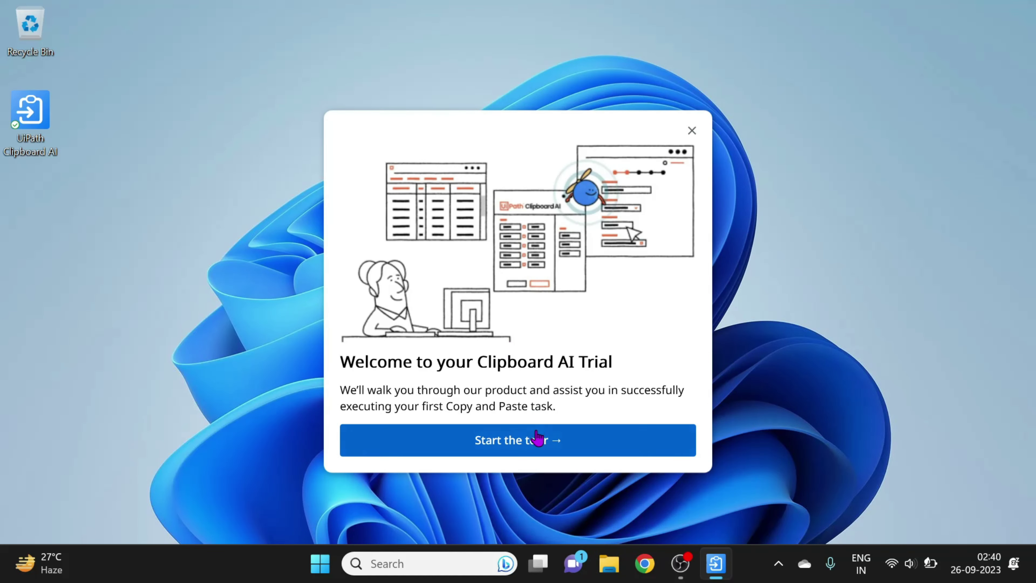
pyautogui.click(509, 448)
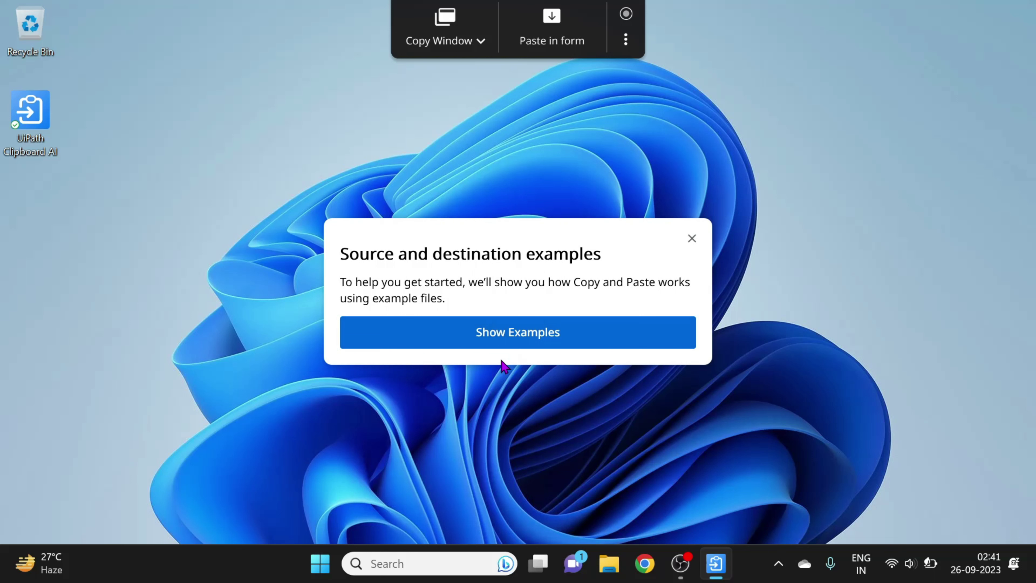
pyautogui.click(518, 342)
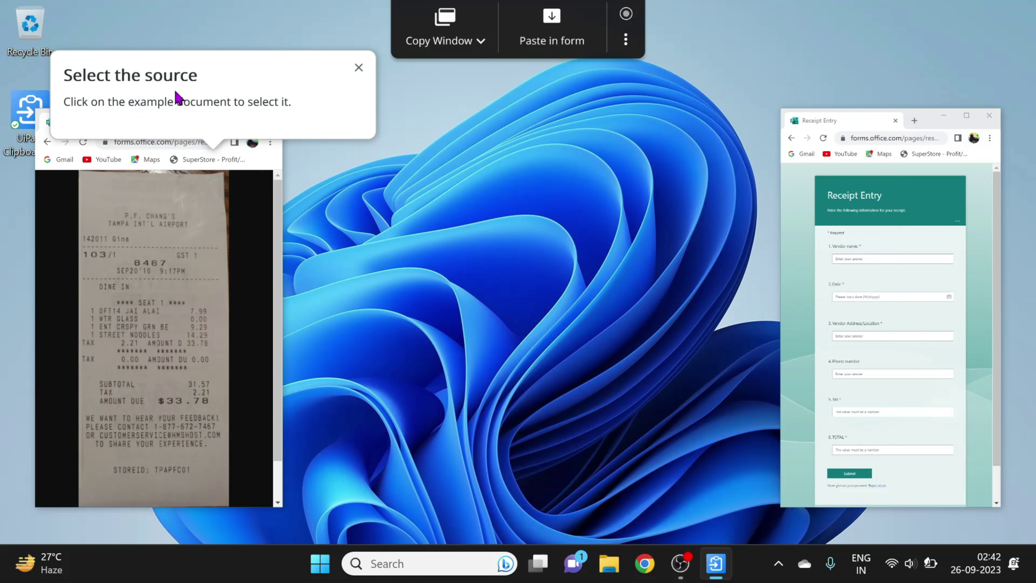
# Step: Copy the data from the example receipt window and select the Receipt Entry form as the destination
pyautogui.click(178, 293)
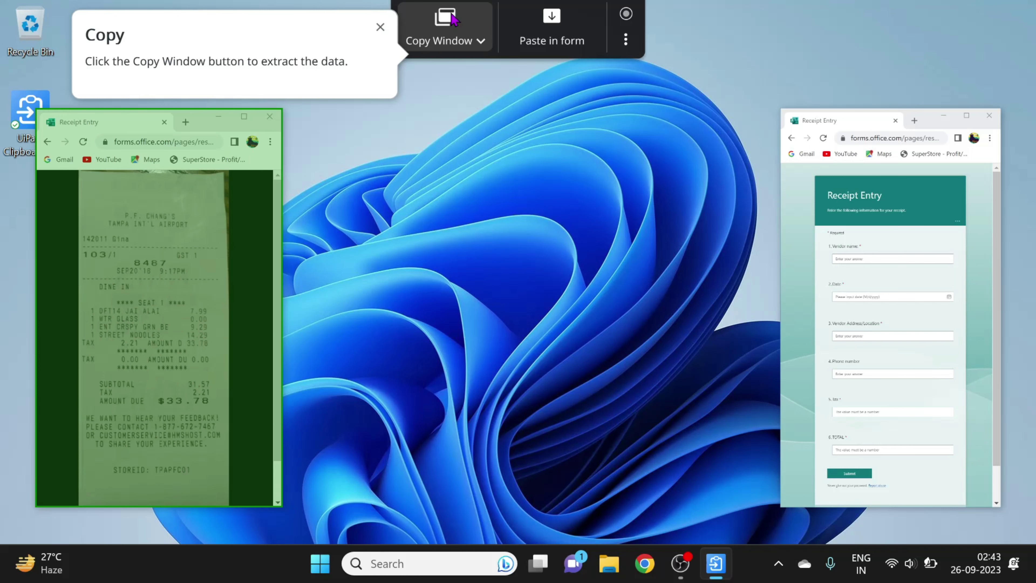
pyautogui.click(445, 20)
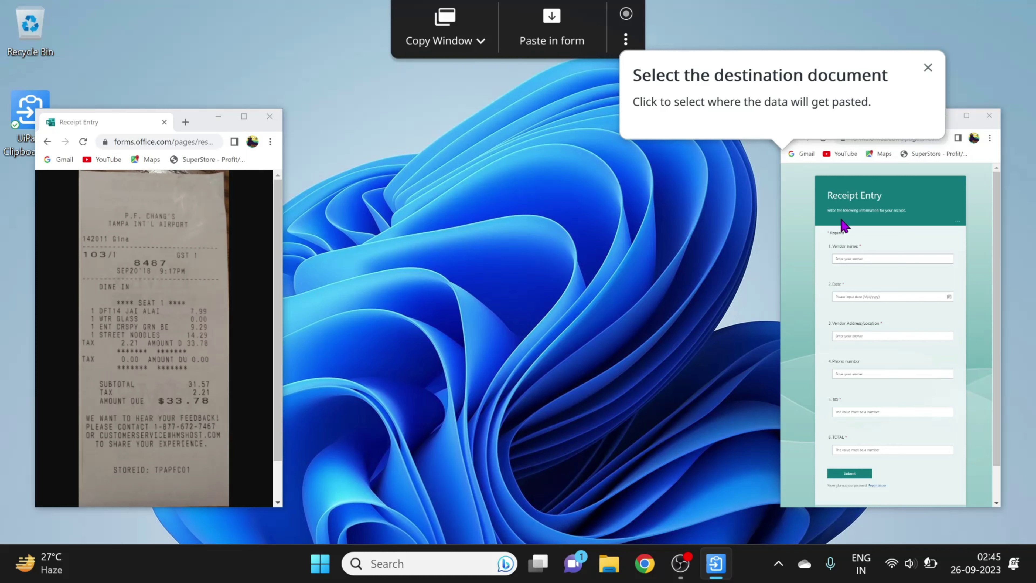
pyautogui.click(861, 272)
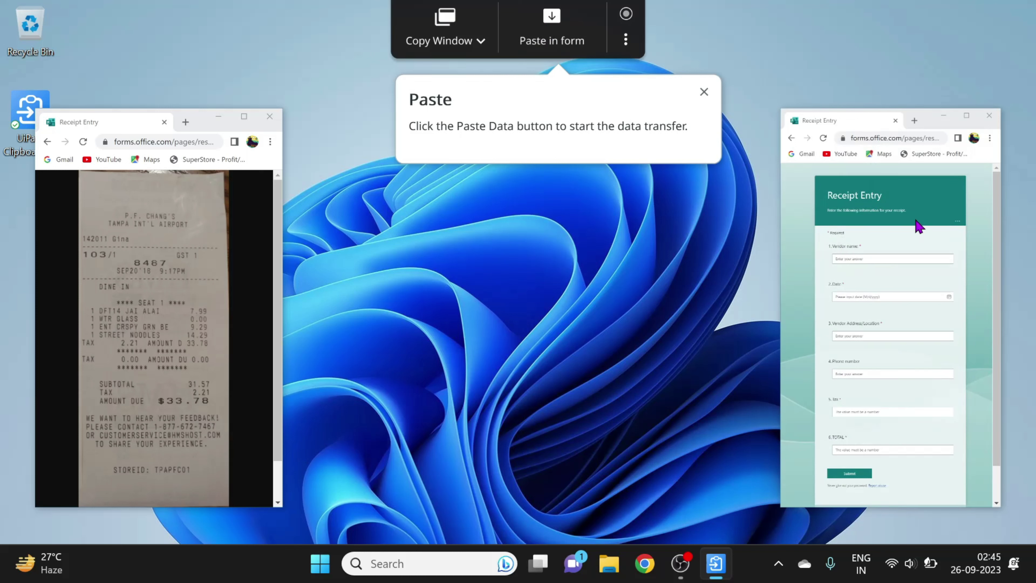
# Step: Paste the mapped receipt data into the Receipt Entry form, and finish the tutorial without playing the overview video
pyautogui.click(571, 27)
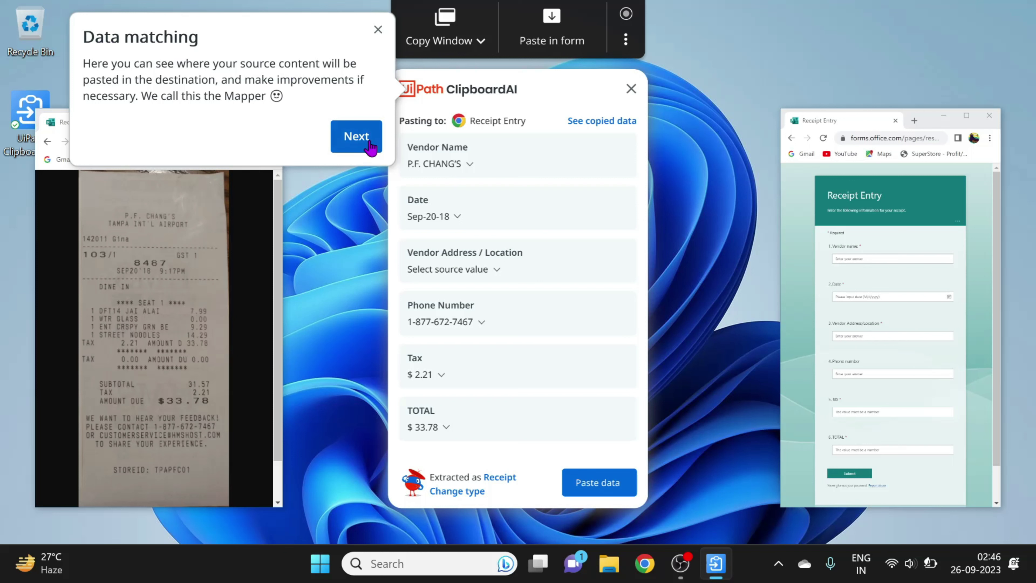
pyautogui.click(357, 136)
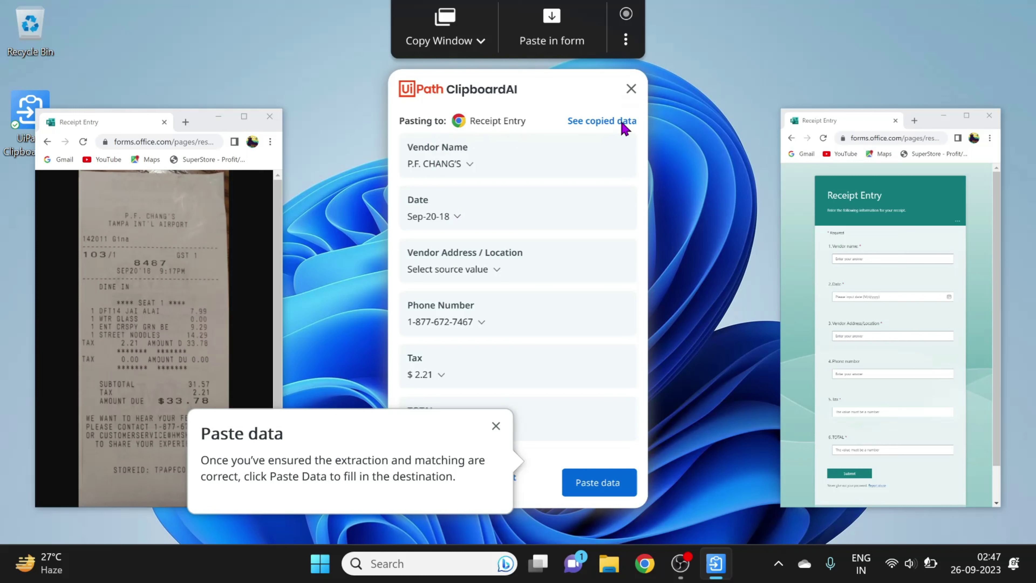
pyautogui.click(586, 488)
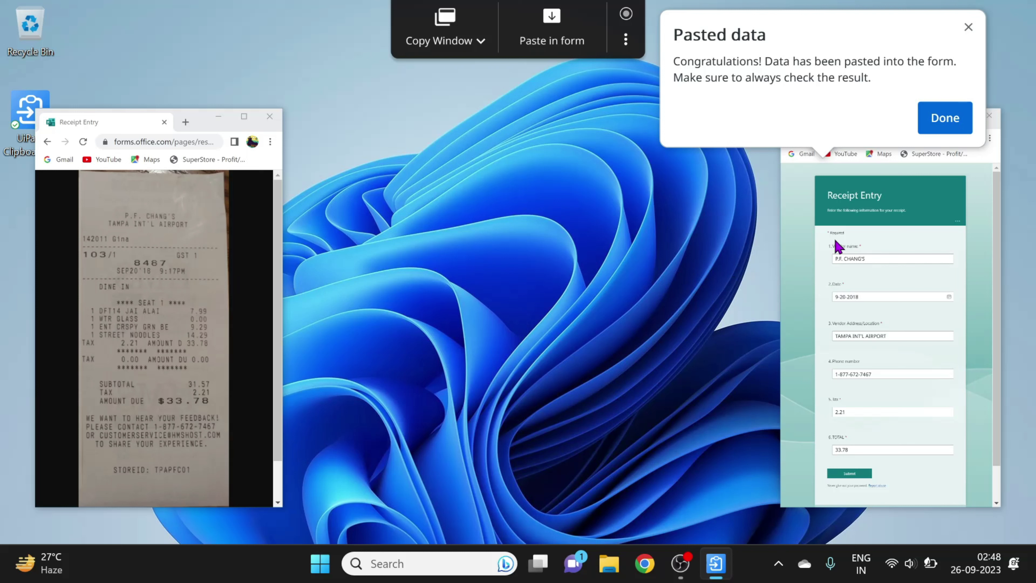
pyautogui.click(938, 123)
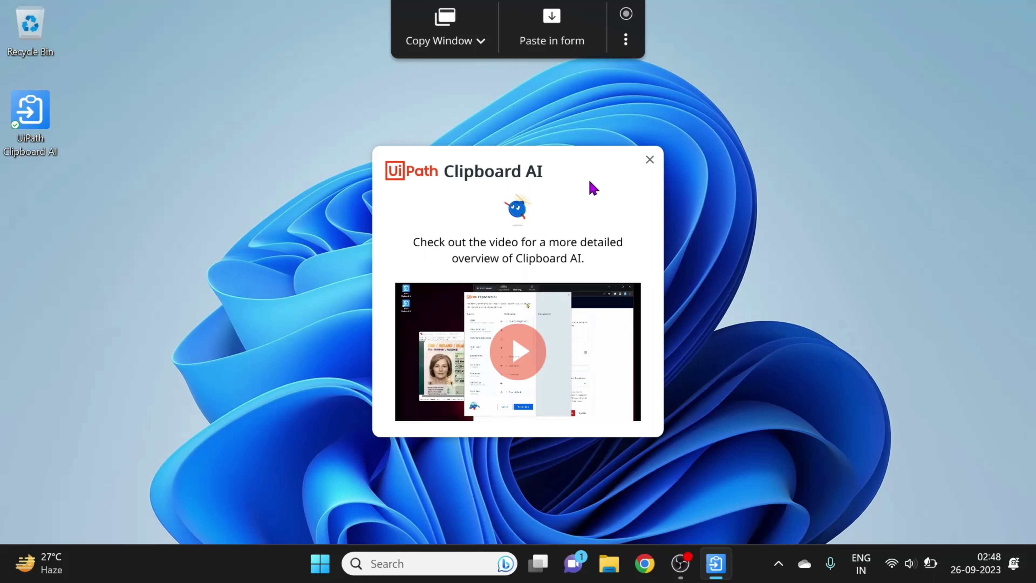
pyautogui.click(650, 160)
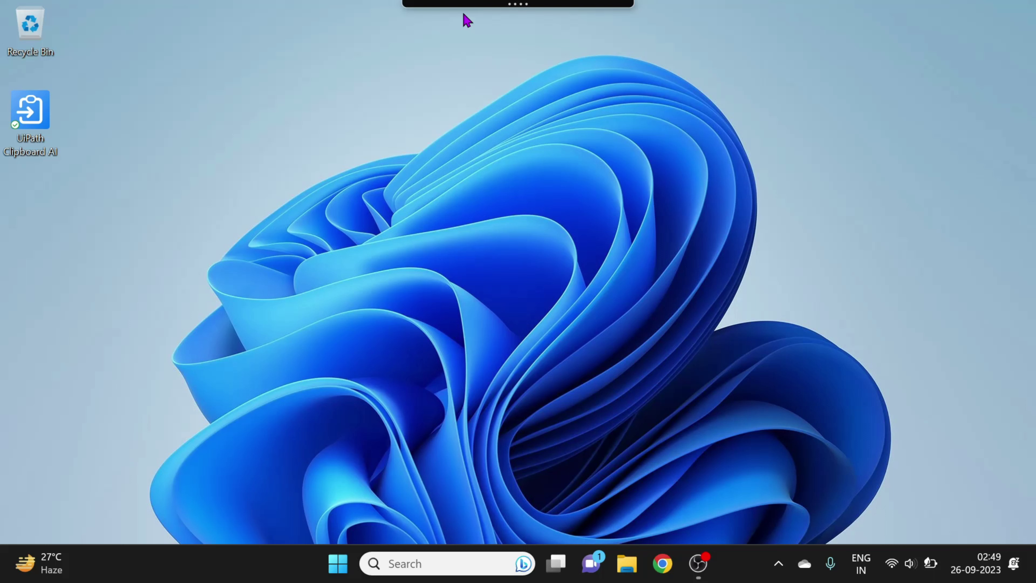
# Step: Dock the Clipboard AI toolbar vertically along the right edge of the desktop
pyautogui.moveTo(479, 7)
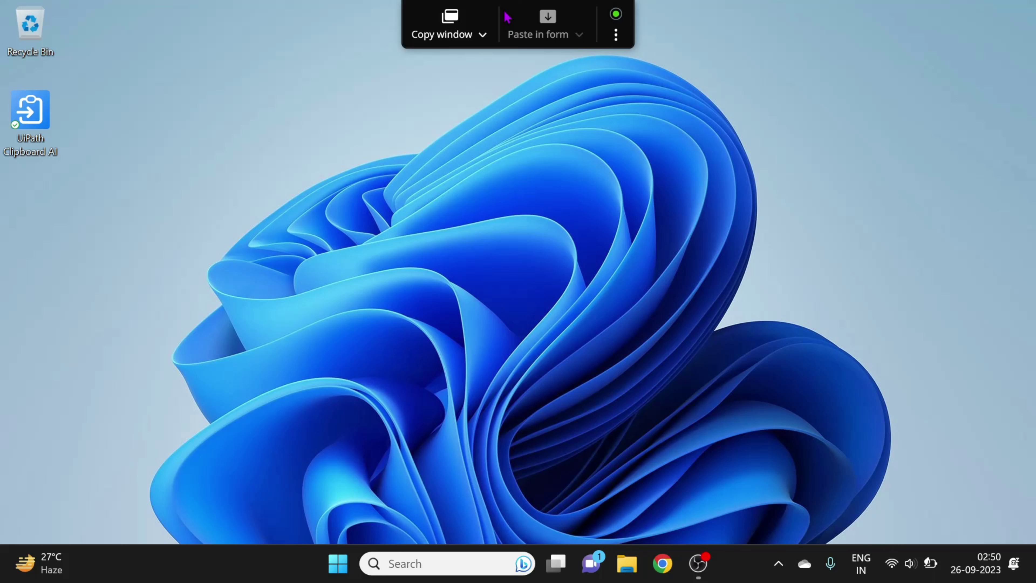
pyautogui.moveTo(507, 18); pyautogui.dragTo(1011, 205)
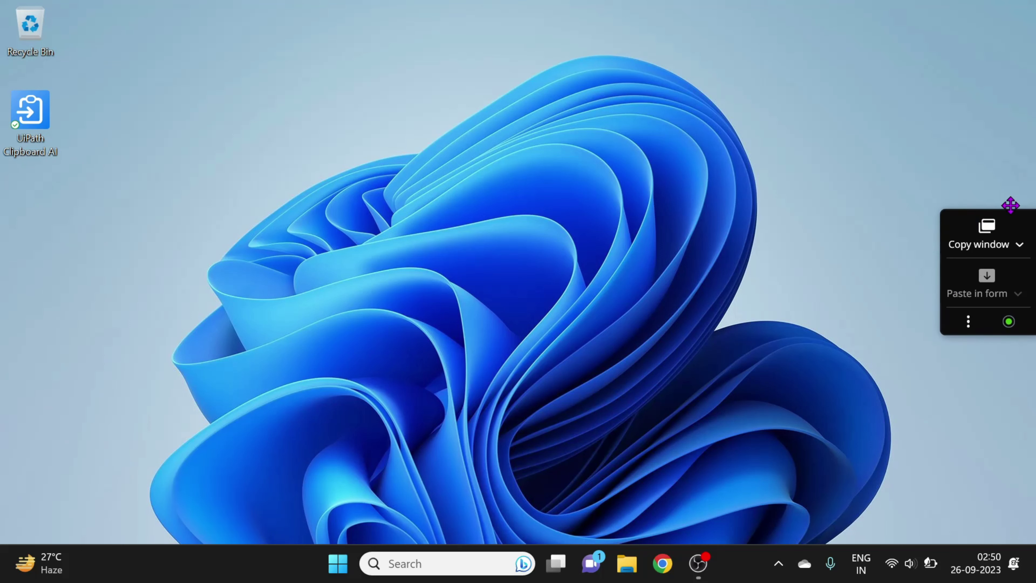